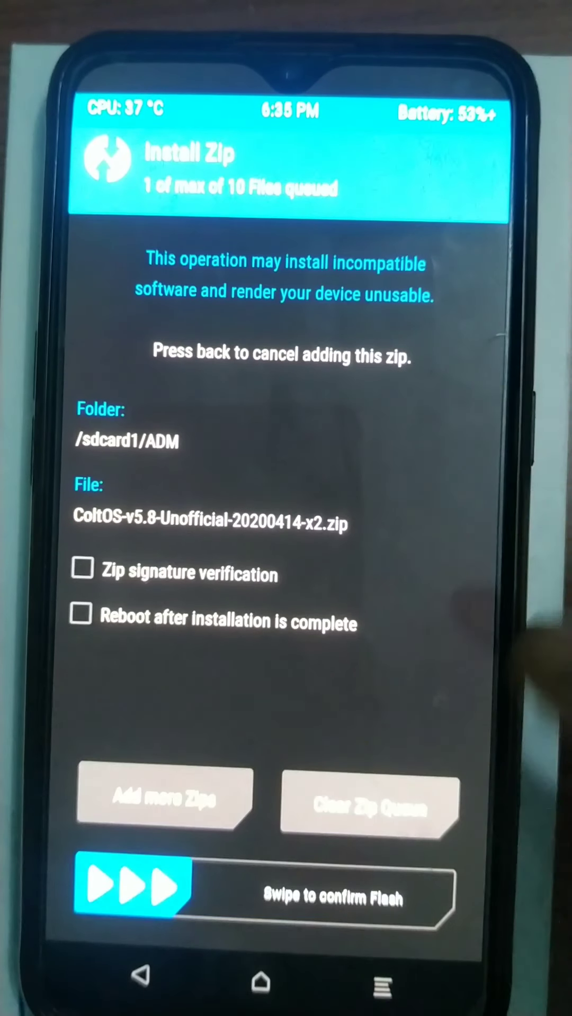
Flash ColtOS-v5.8-Unofficial-20200414-x2.zip from the TWRP Install Zip screen.
drag(131, 887, 433, 895)
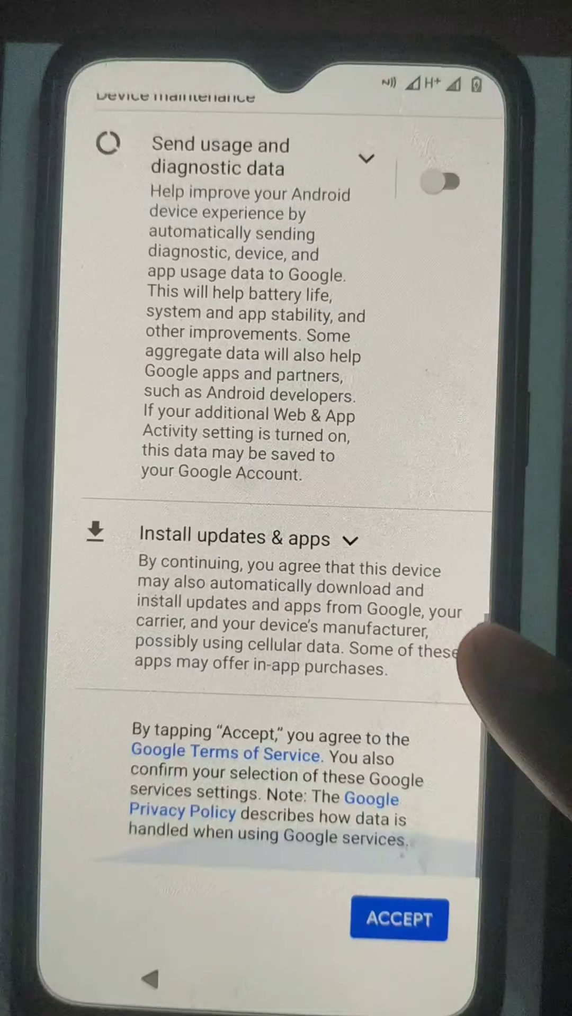
Accept the Google terms, confirm the PIN, and begin fingerprint unlock scanning.
click(398, 919)
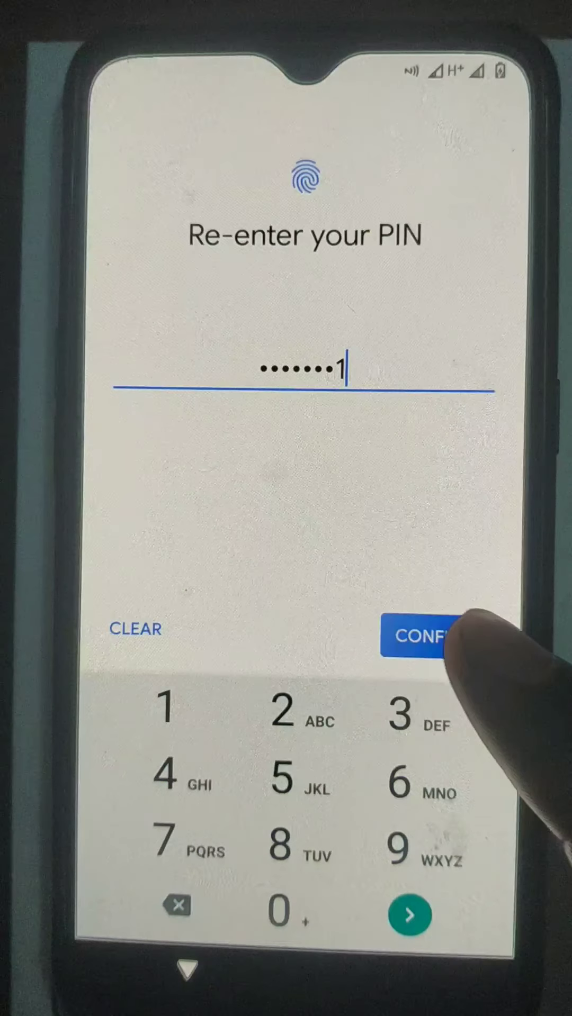
click(410, 915)
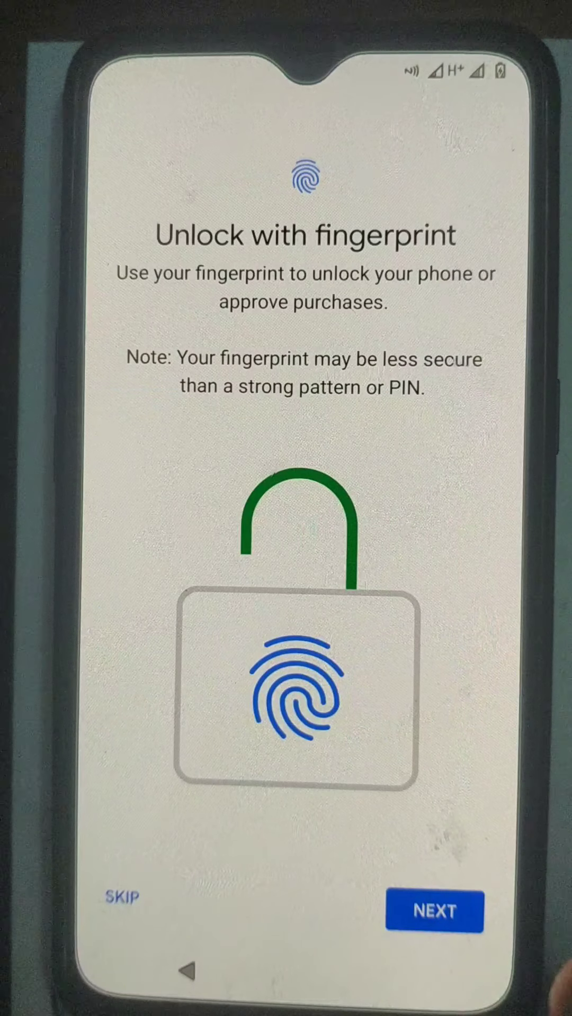
click(435, 910)
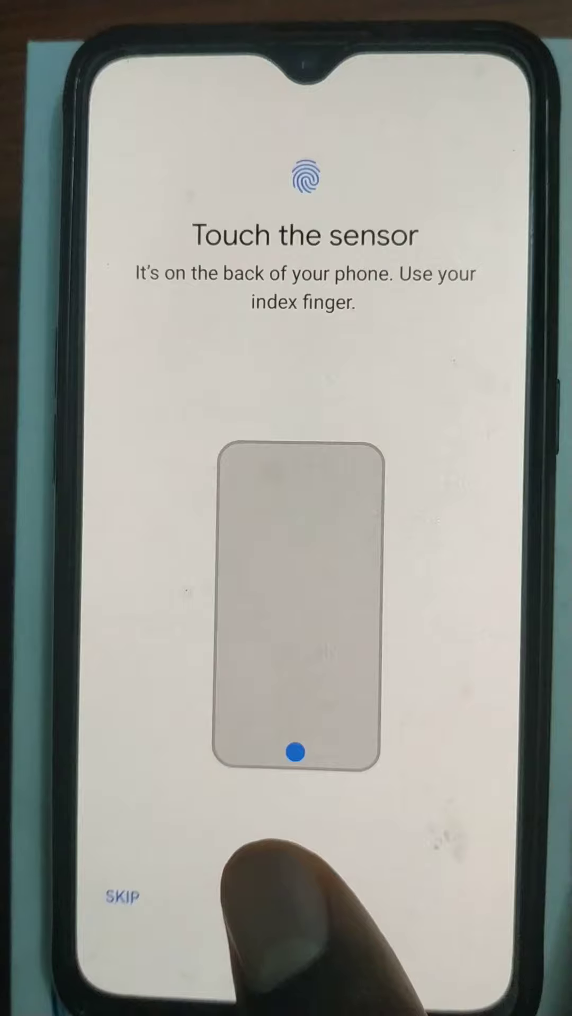
click(286, 866)
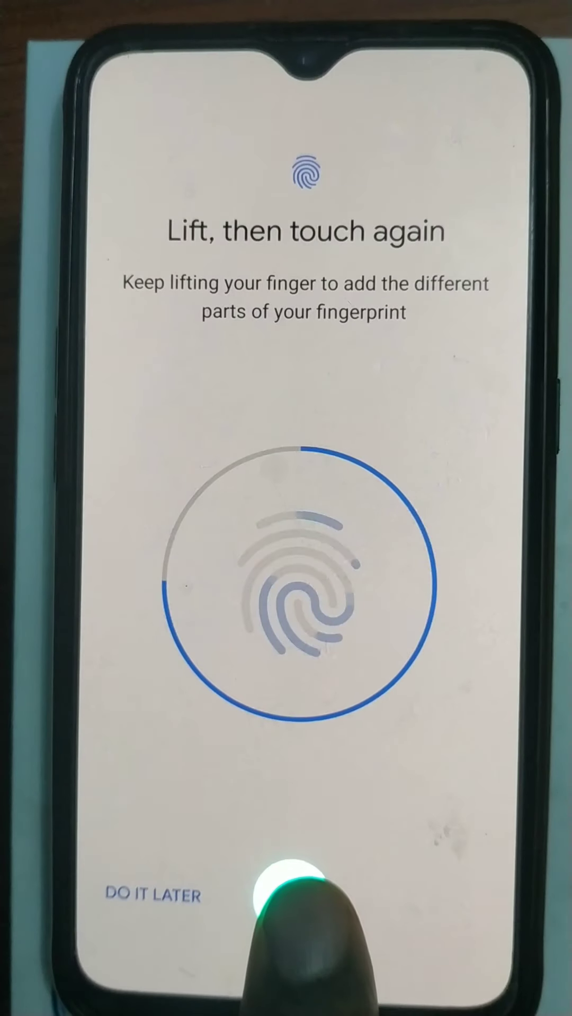
Scan more of the fingerprint until the enrollment ring fills and setup completes.
click(290, 894)
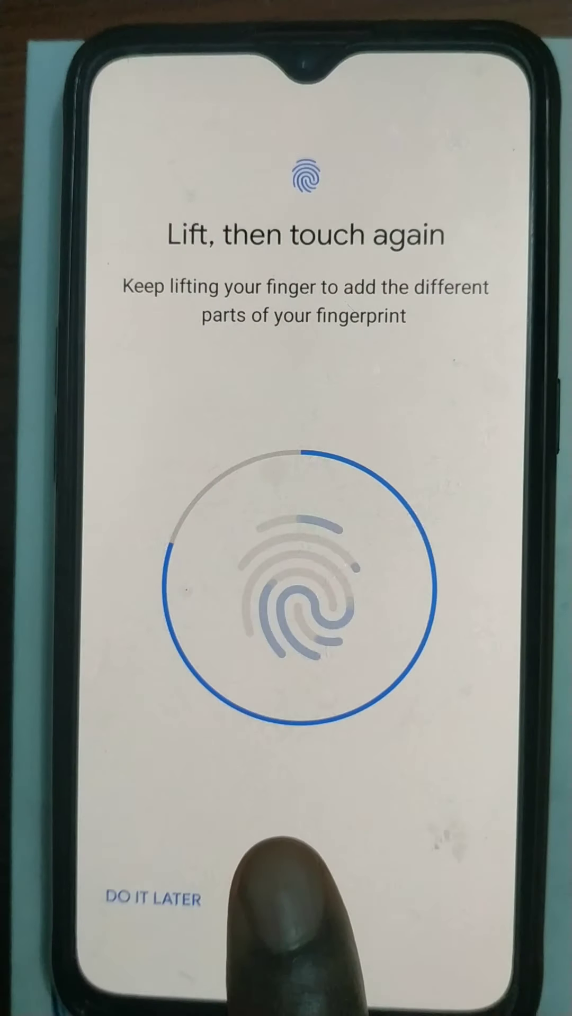
click(295, 883)
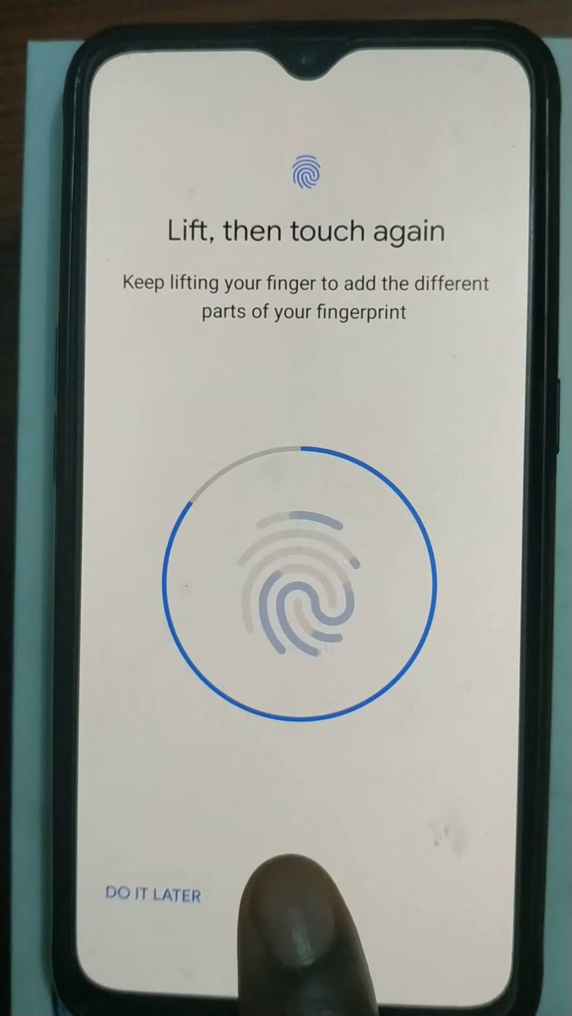
click(293, 874)
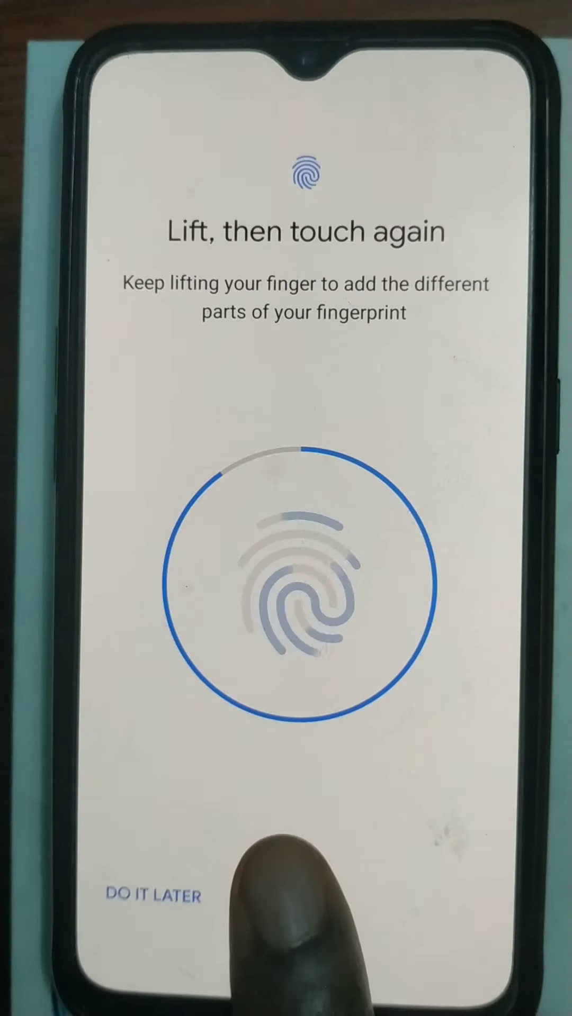
click(286, 874)
click(283, 870)
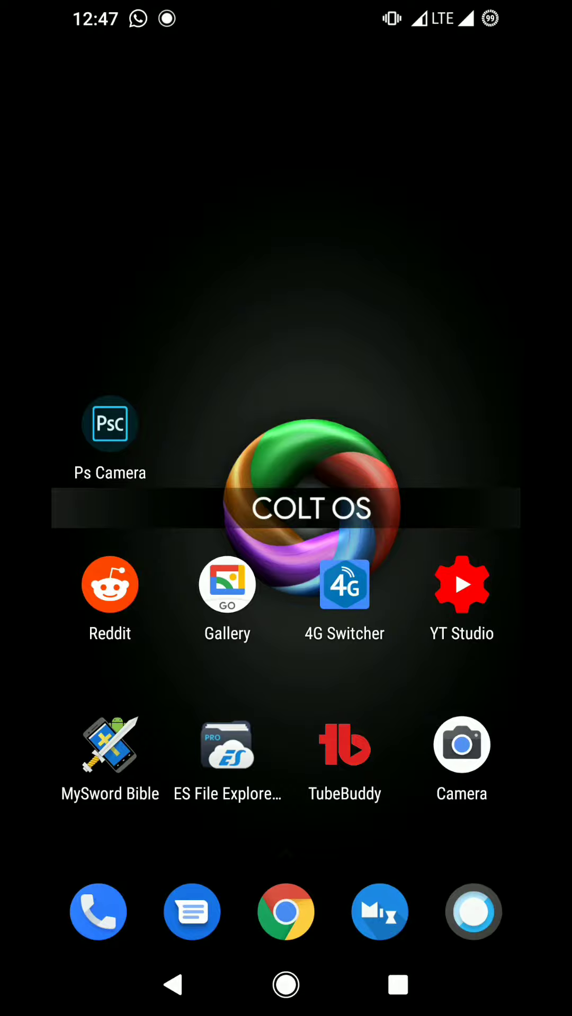
click(286, 911)
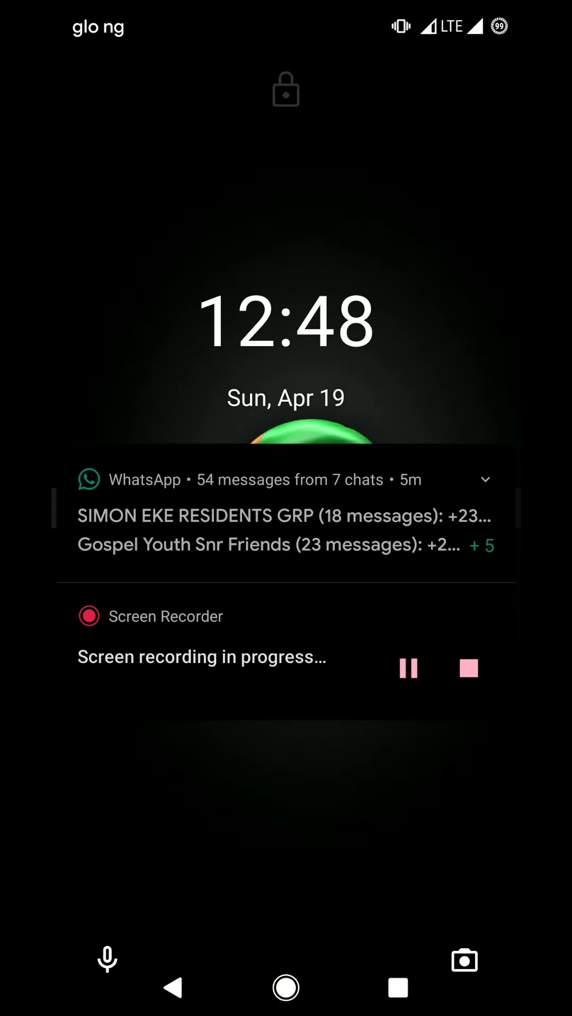
click(286, 905)
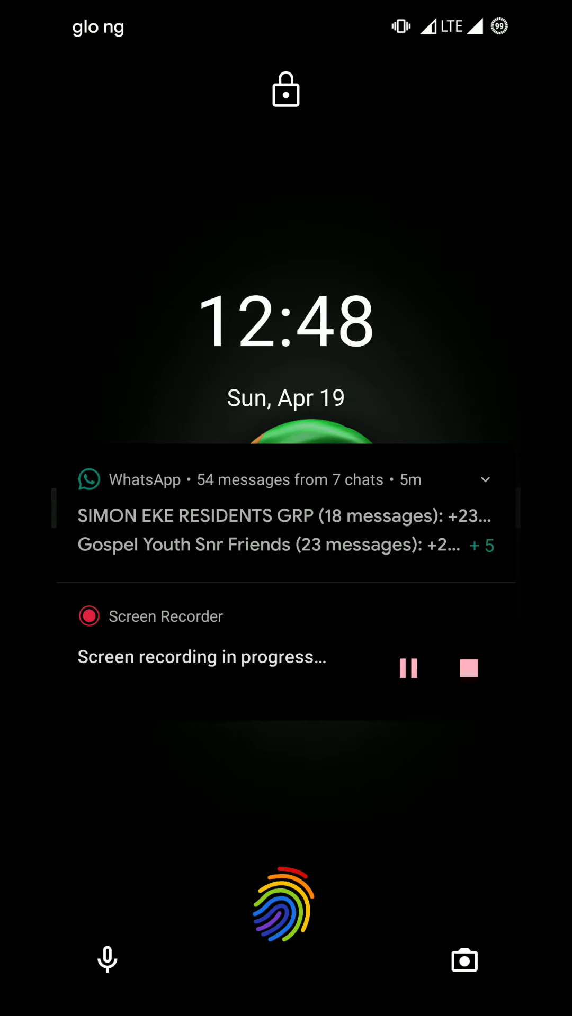
click(286, 905)
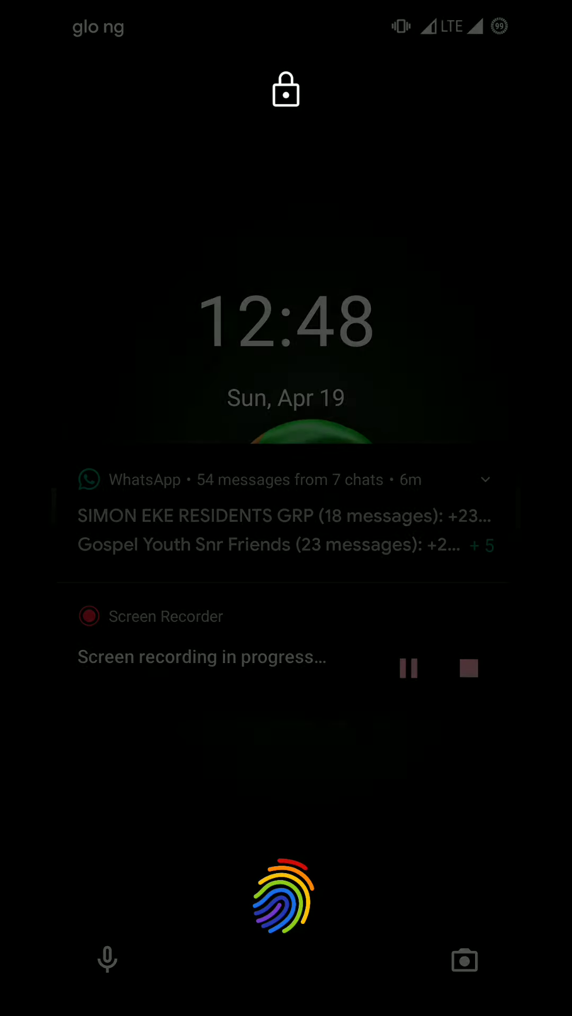
click(286, 897)
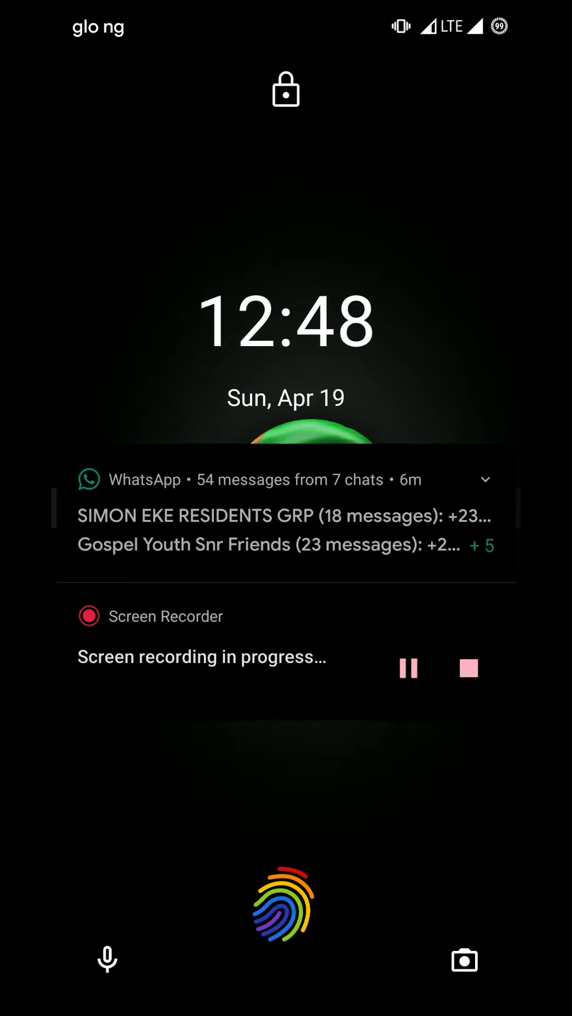
click(284, 905)
click(283, 906)
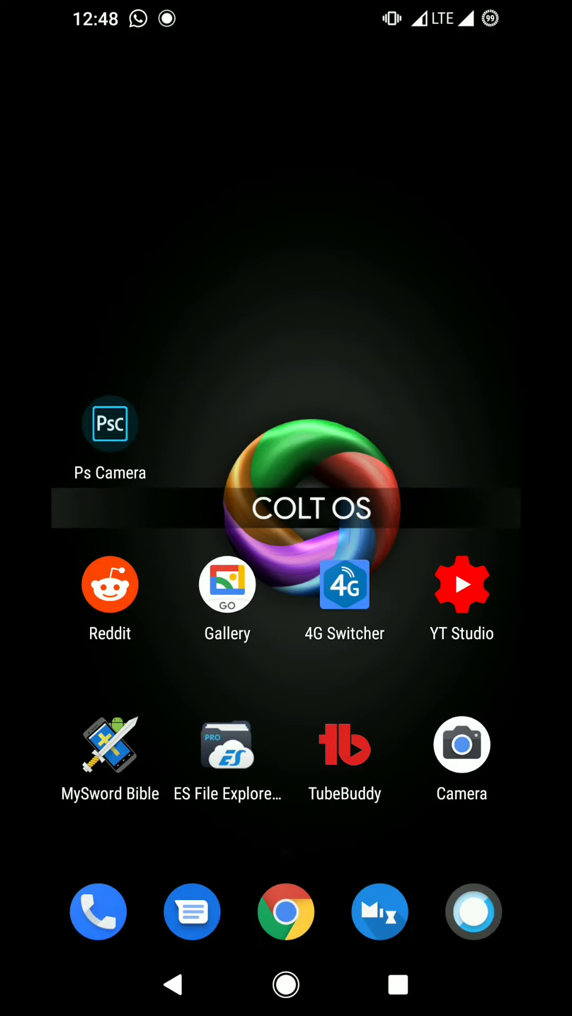
click(476, 676)
Open Security settings via the settings gear in the notification shade.
mouse_move(286, 16)
mouse_down()
mouse_move(286, 556)
mouse_move(310, 535)
mouse_up()
click(481, 216)
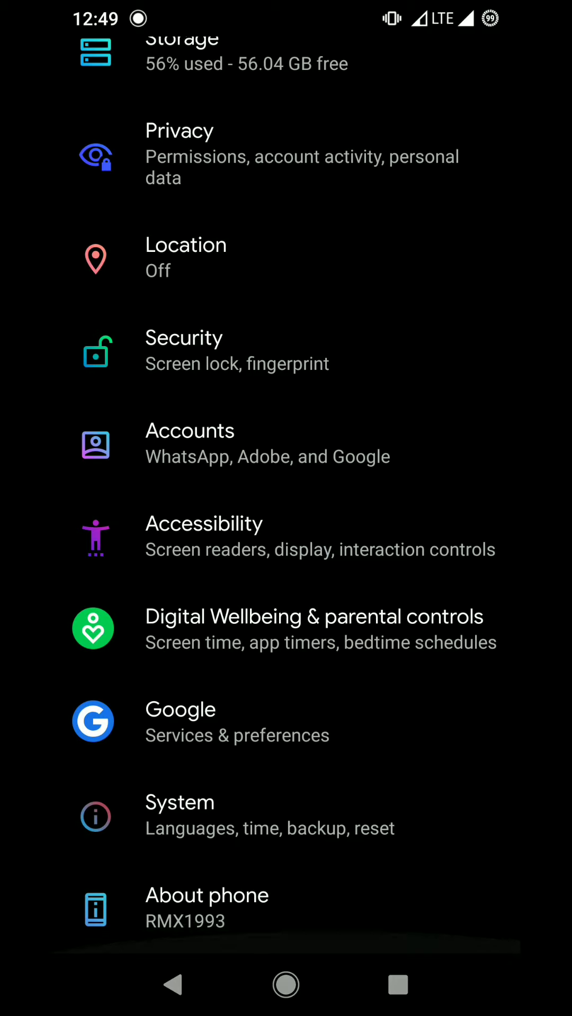
drag(299, 417, 299, 531)
click(277, 472)
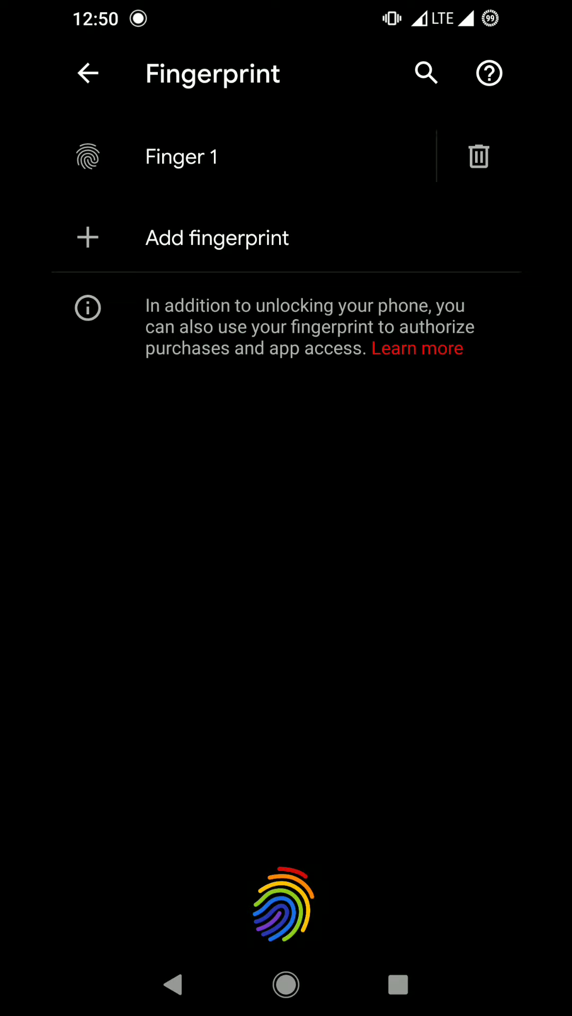
Start enrolling an additional fingerprint and place the new finger on the sensor.
click(217, 238)
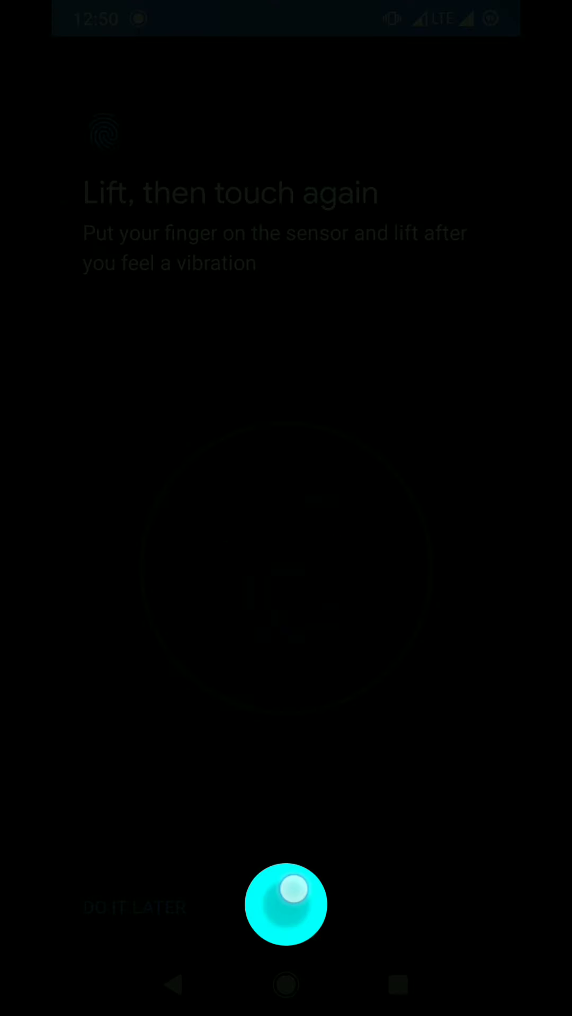
click(287, 901)
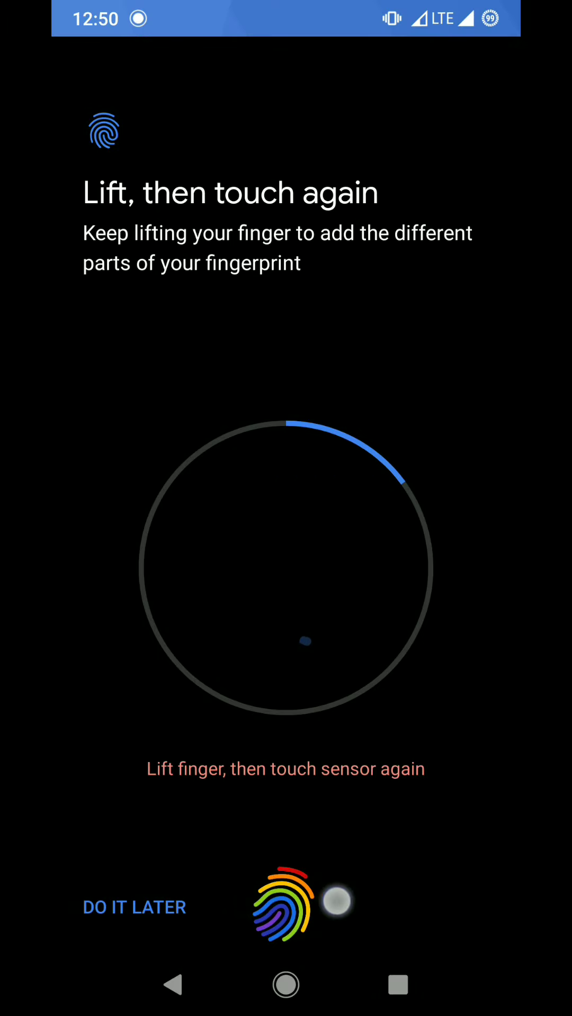
drag(336, 900, 328, 908)
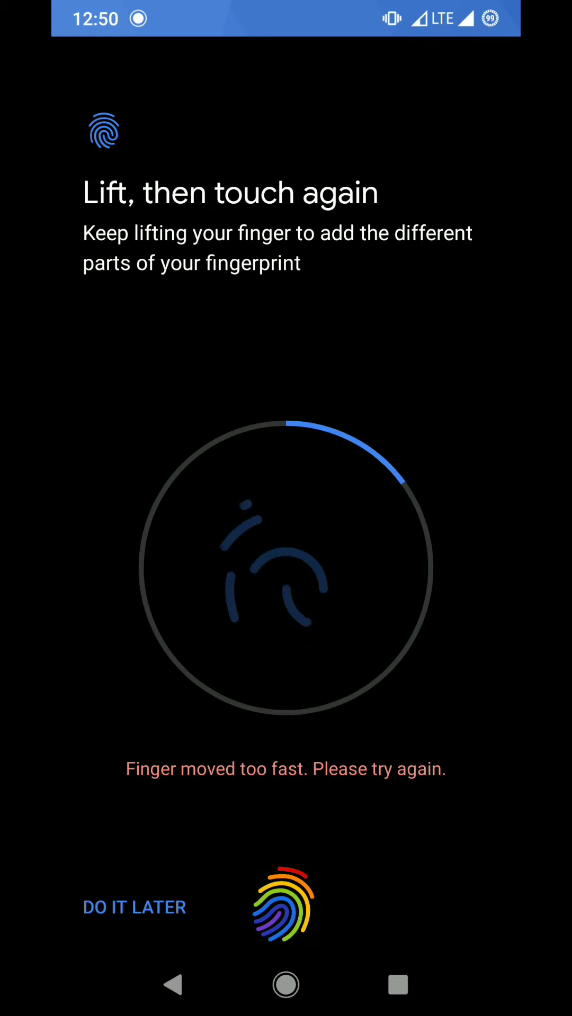
click(295, 868)
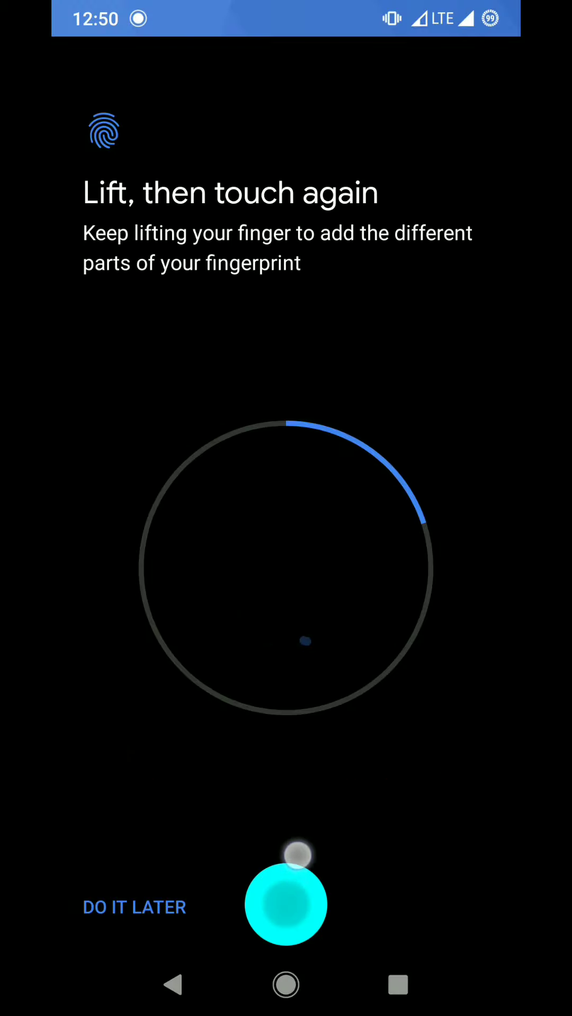
click(284, 912)
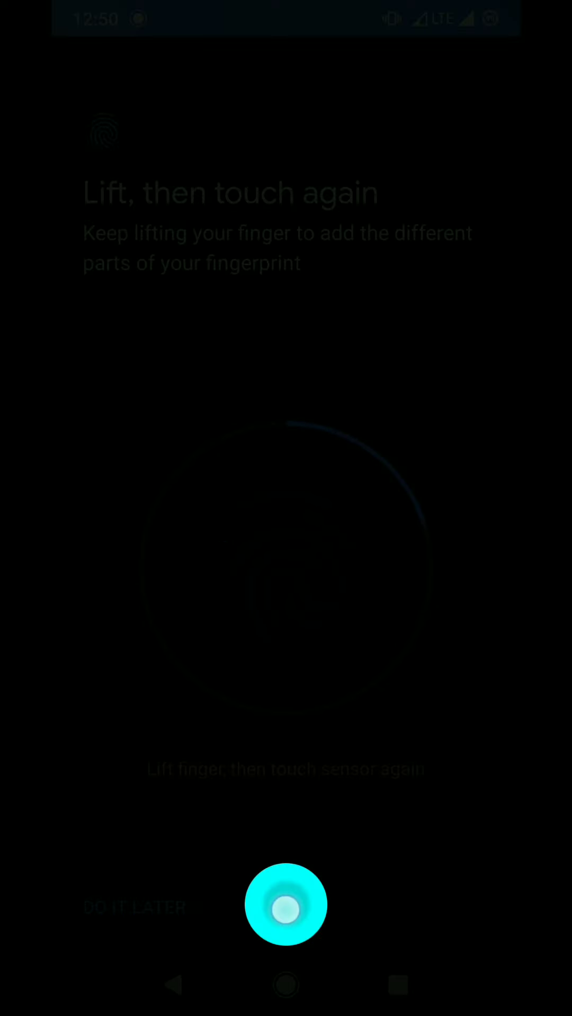
Keep scanning the new finger to advance its enrollment ring.
click(287, 914)
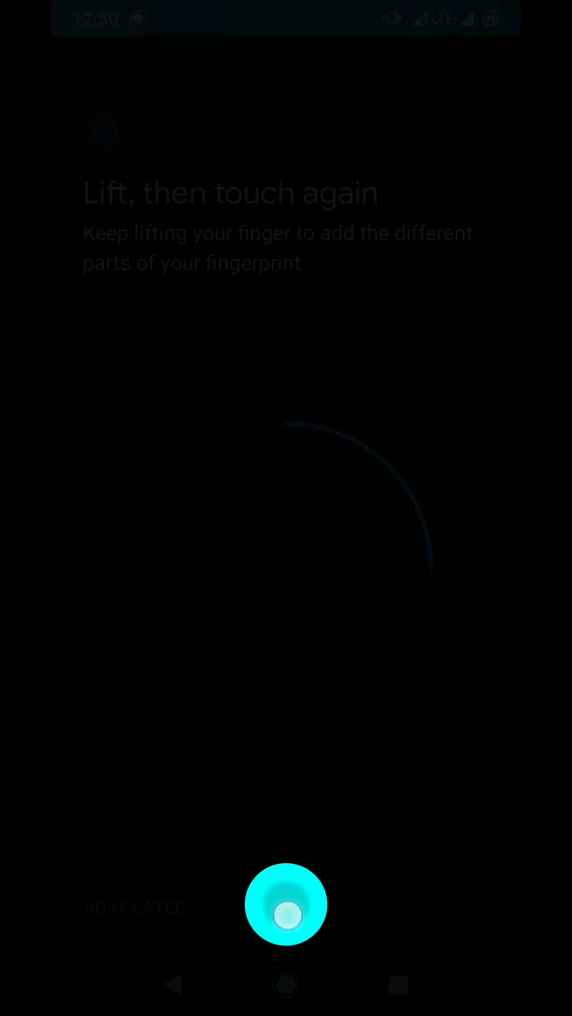
click(292, 913)
click(282, 912)
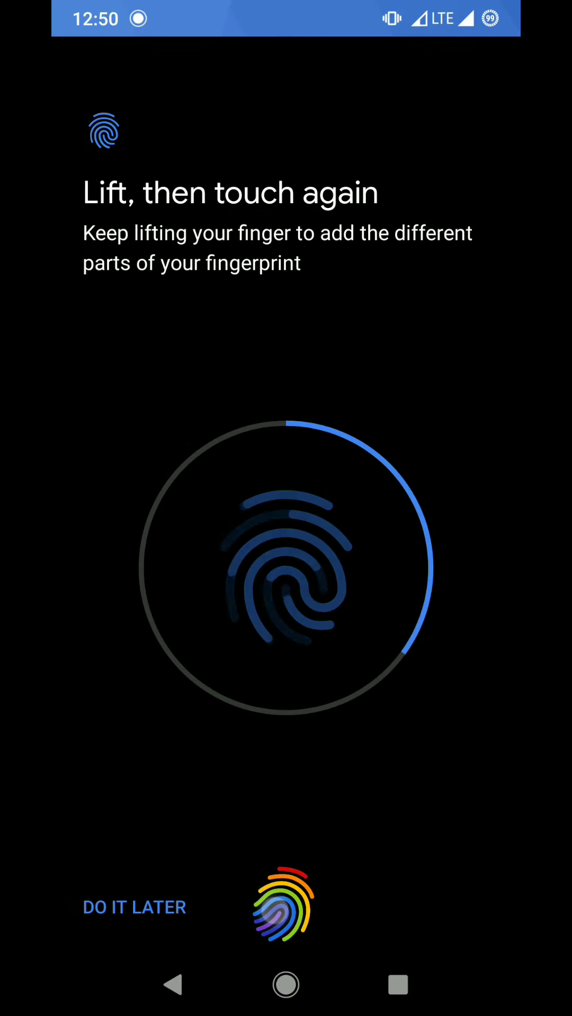
click(284, 916)
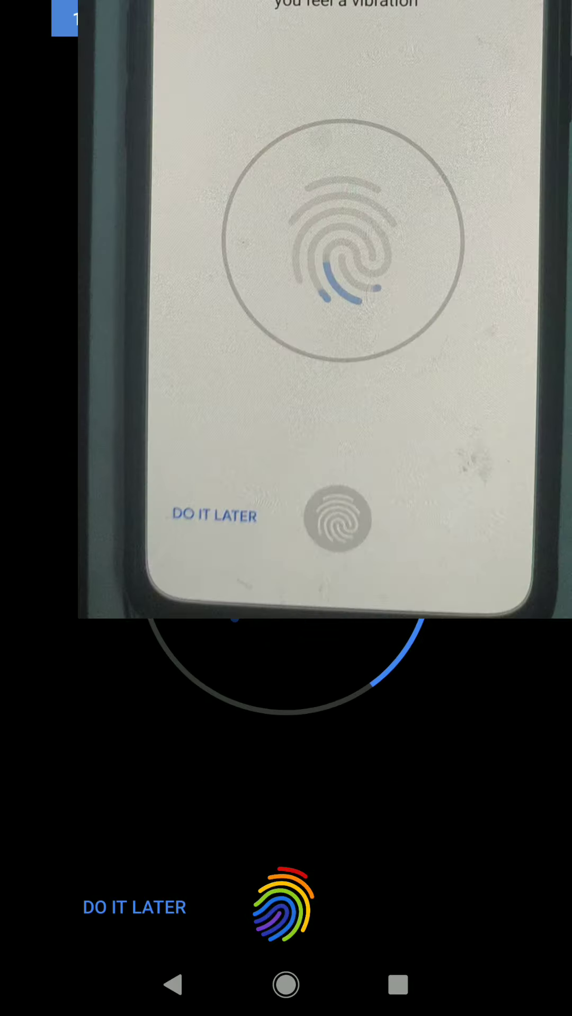
click(286, 913)
click(287, 914)
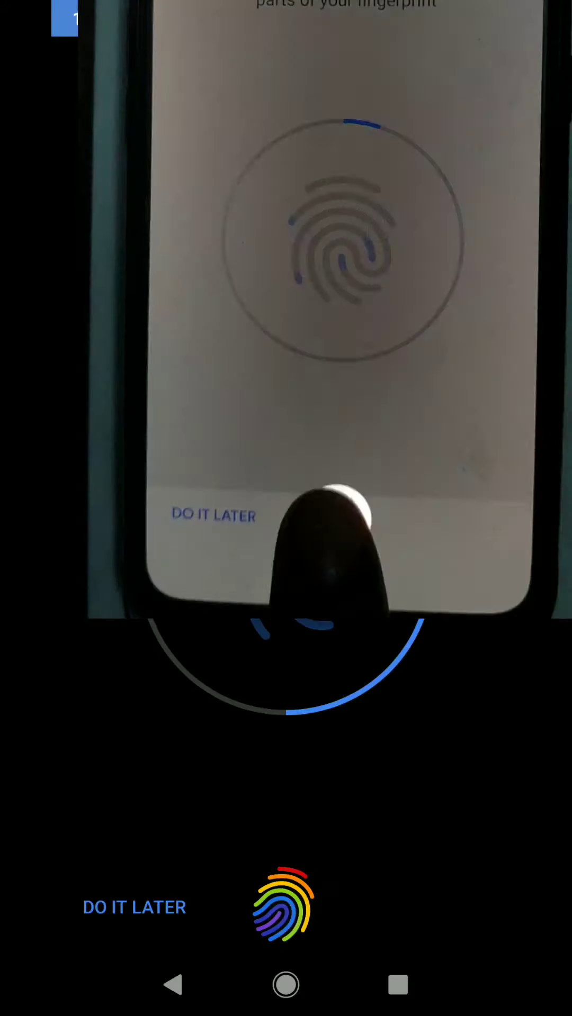
click(285, 914)
click(287, 905)
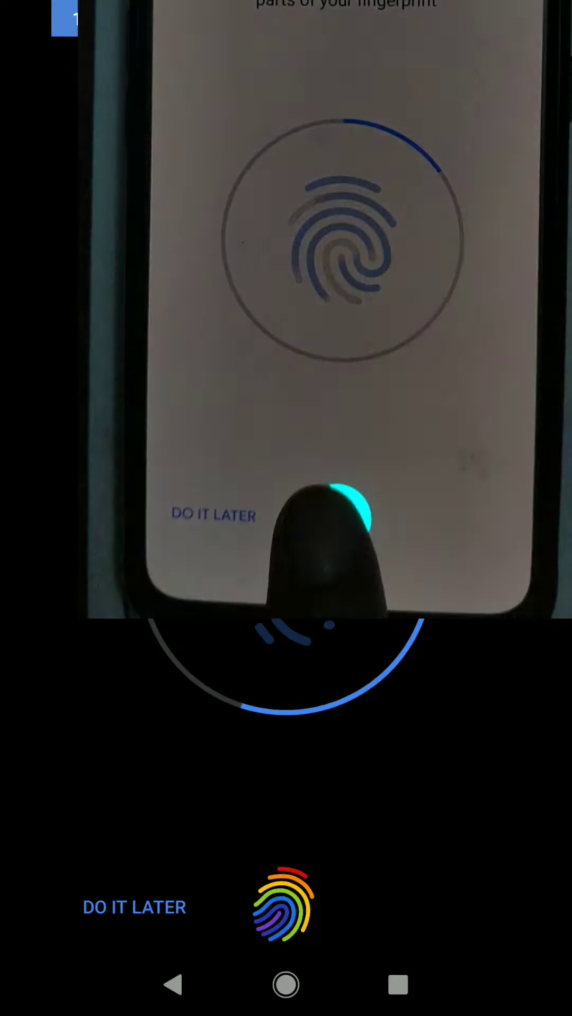
Complete this fingerprint and register the first scan of the next one.
click(286, 905)
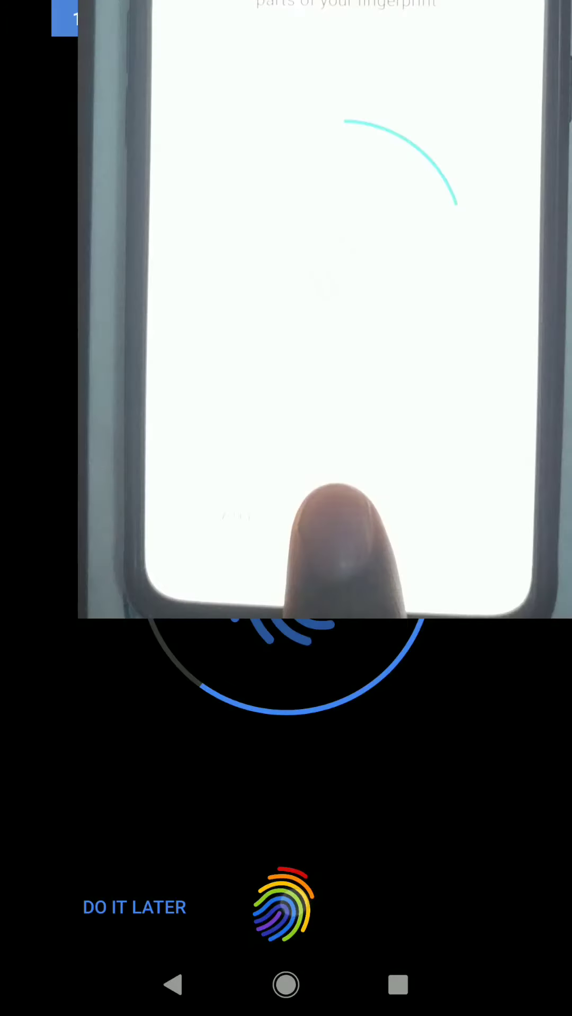
click(286, 906)
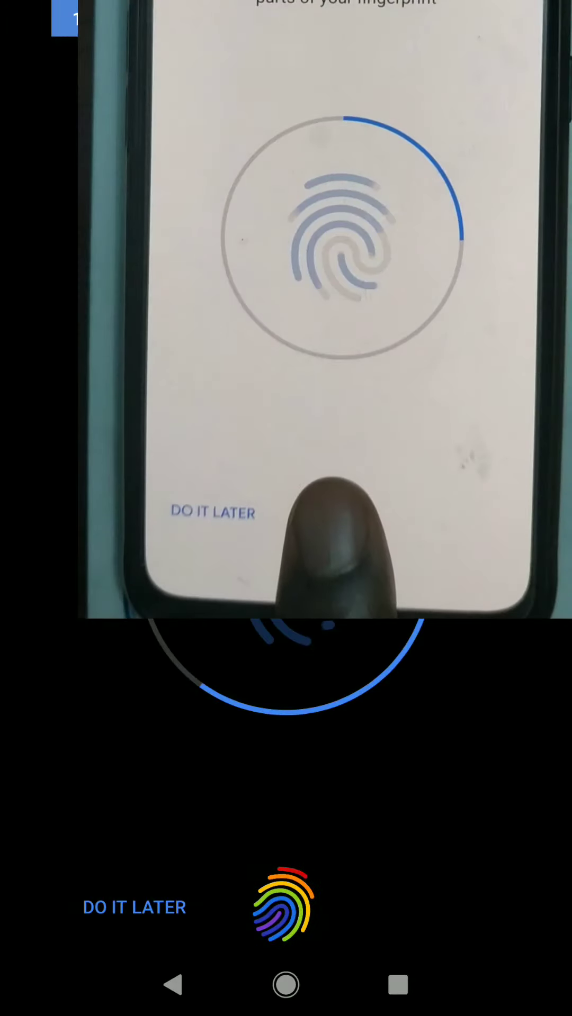
click(286, 906)
click(286, 905)
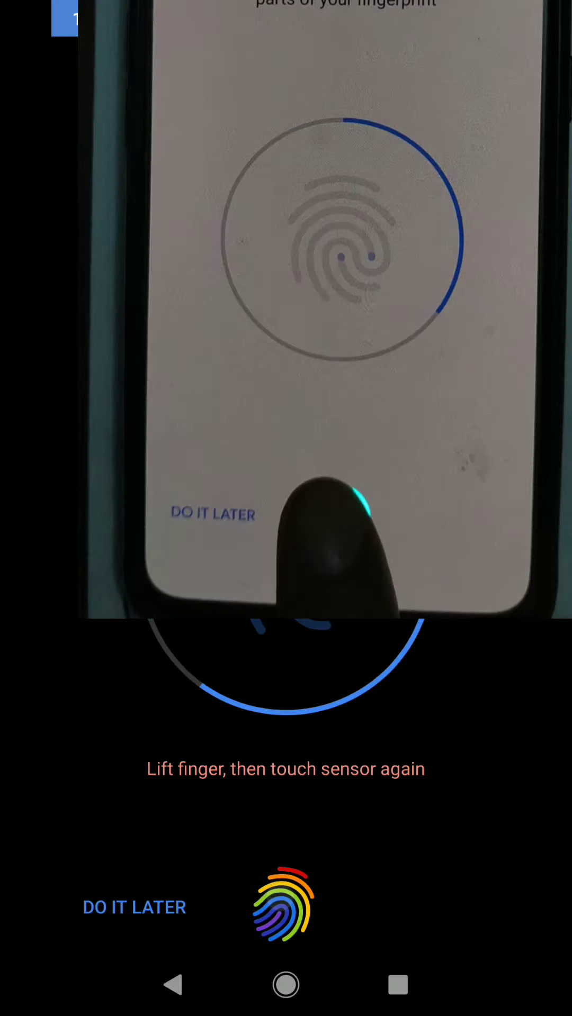
click(285, 905)
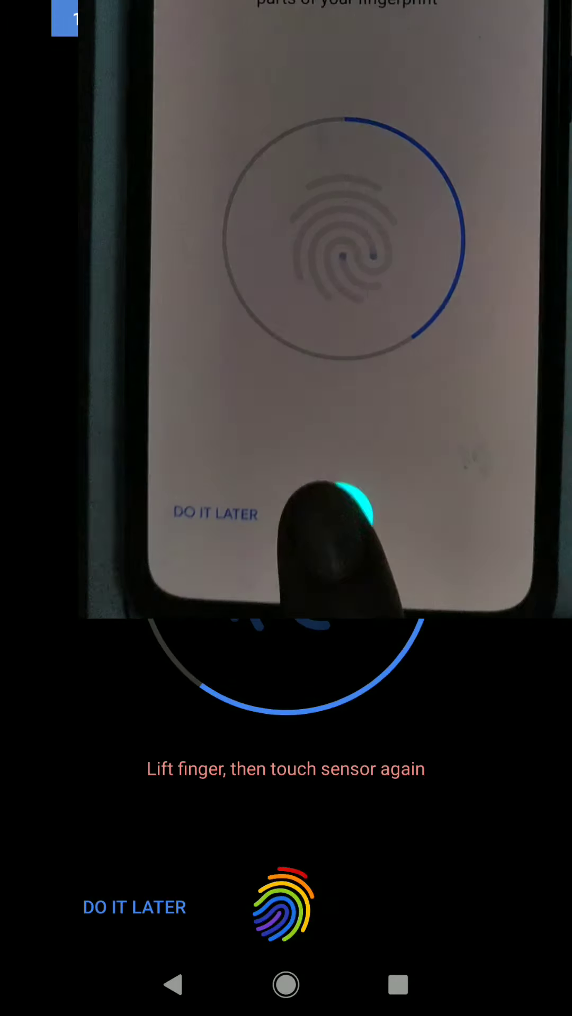
click(286, 906)
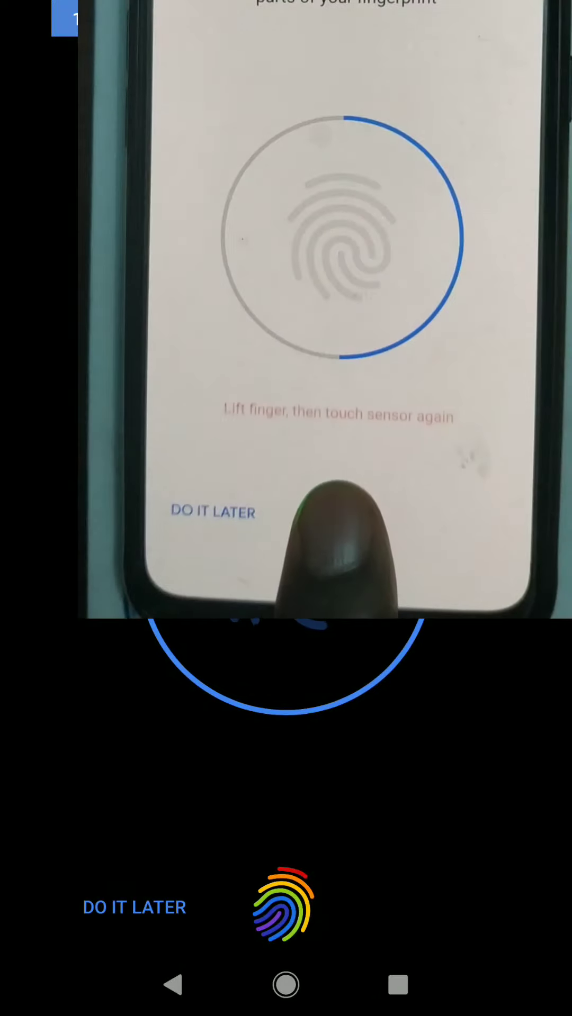
click(290, 907)
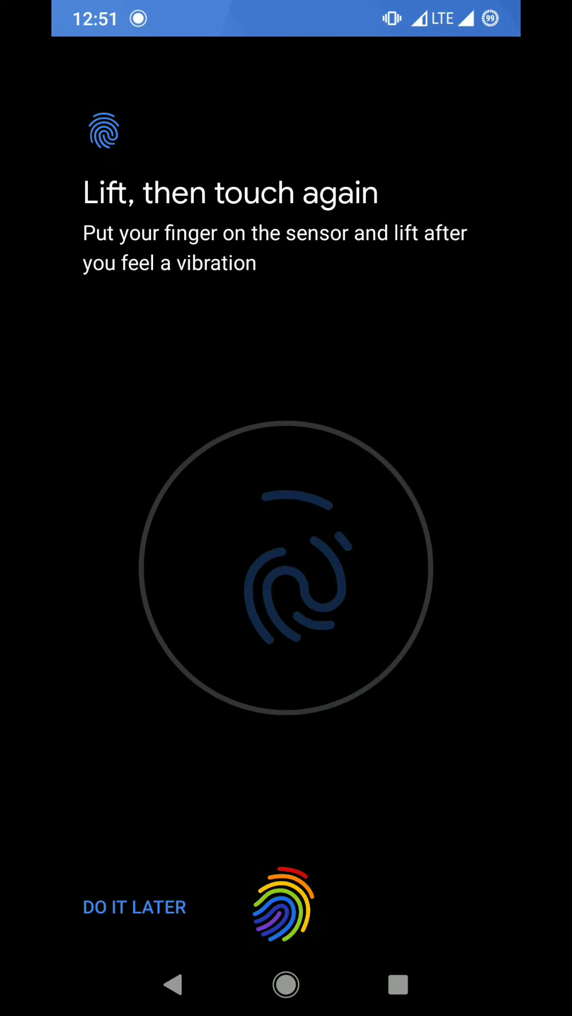
Scan the new finger repeatedly until the enrollment ring is half filled.
click(283, 905)
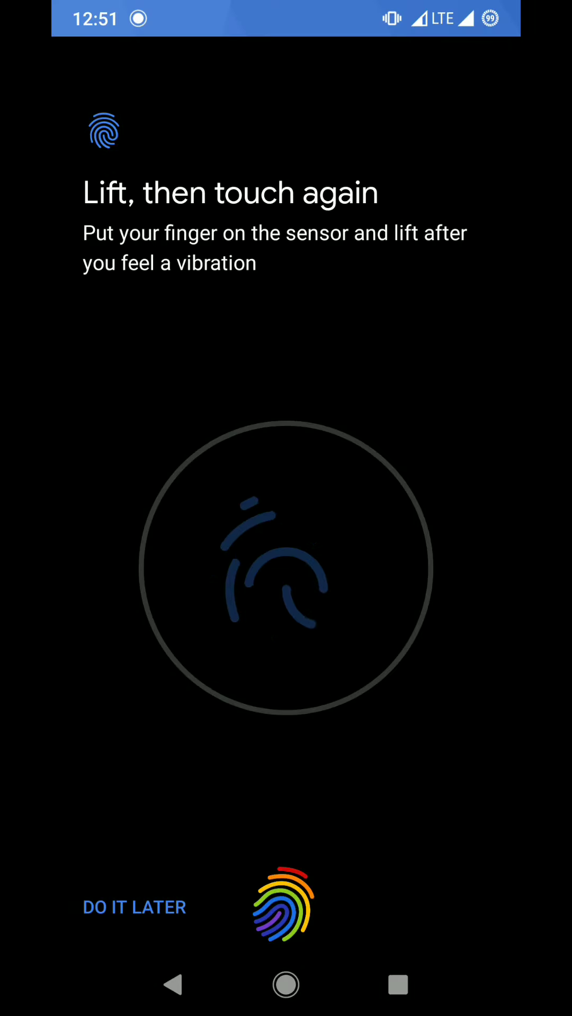
click(286, 905)
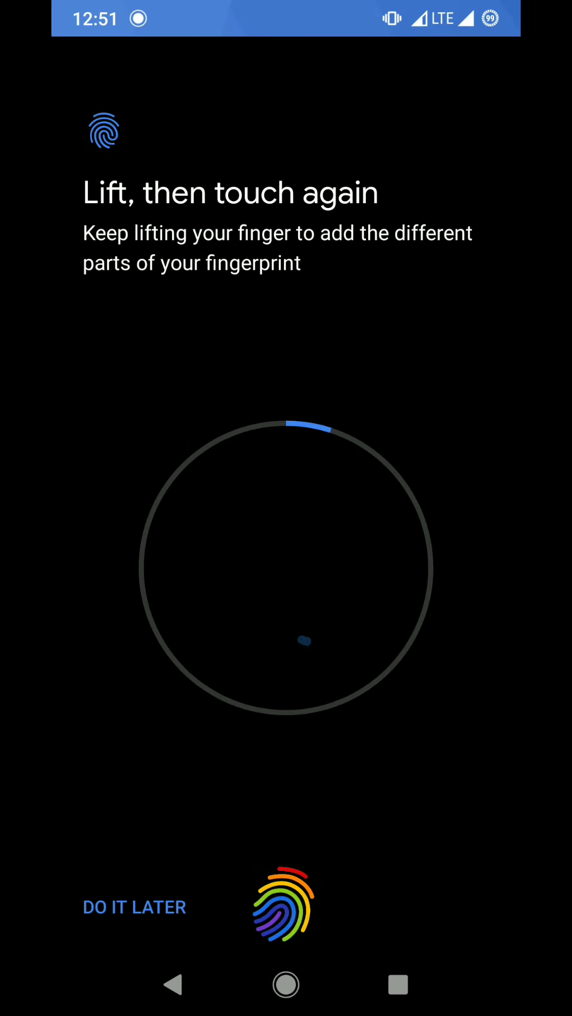
click(287, 905)
click(287, 905)
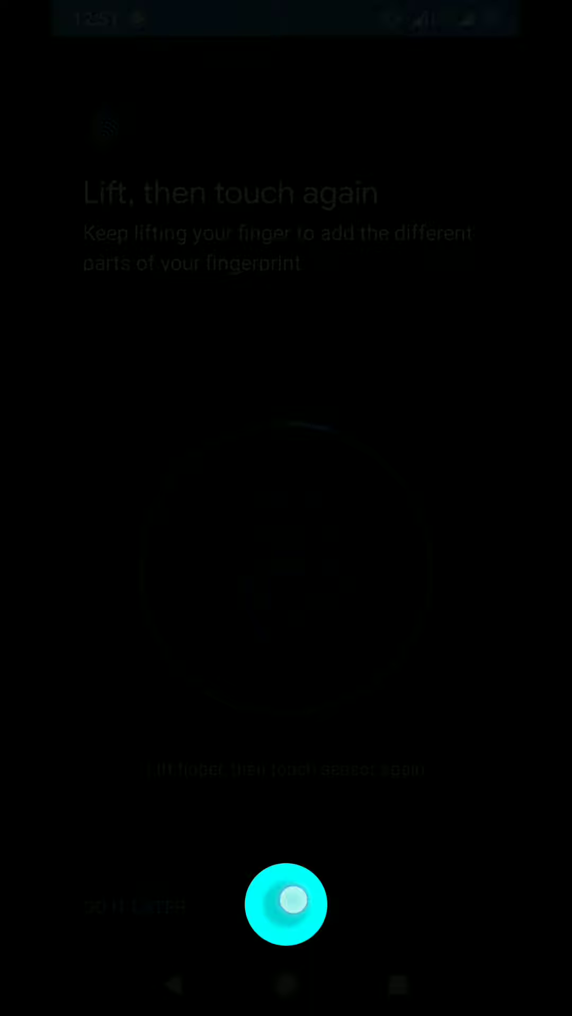
click(286, 906)
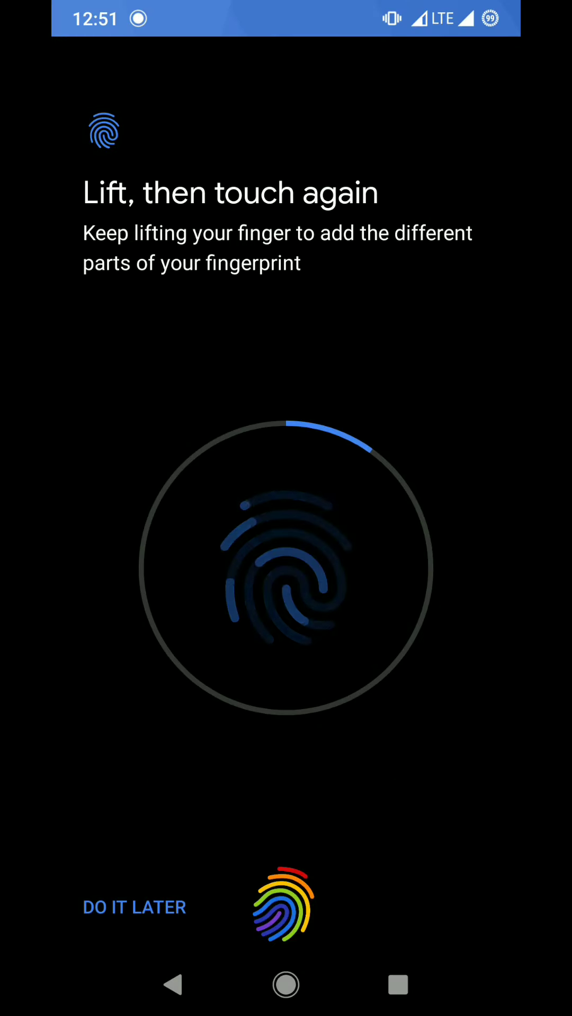
click(286, 906)
click(286, 906)
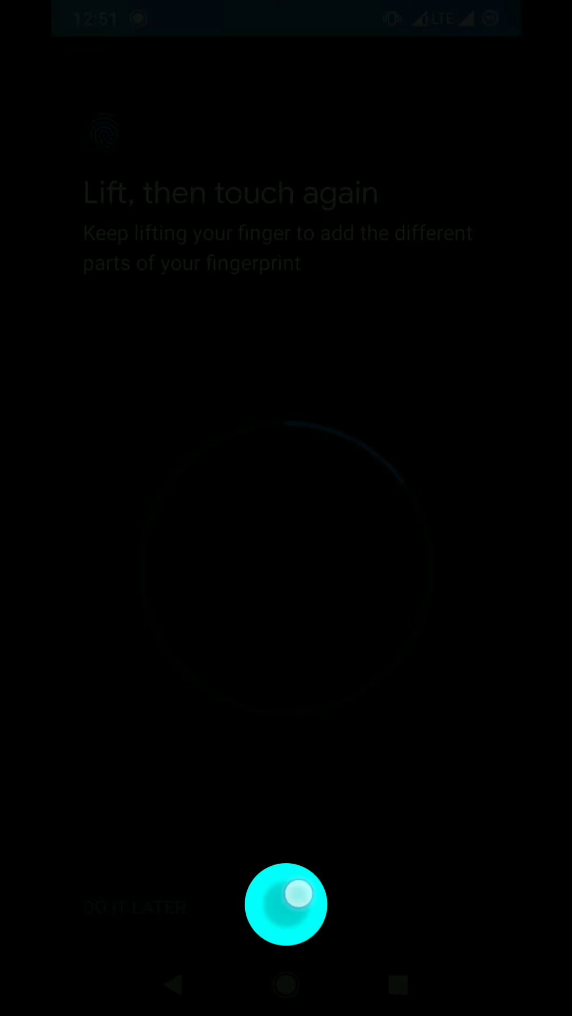
click(286, 905)
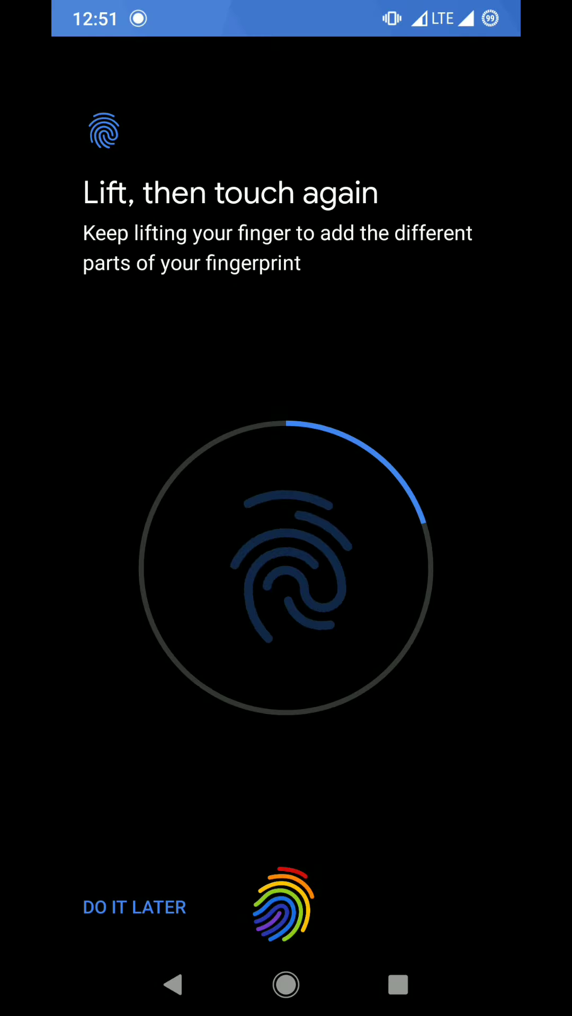
click(286, 905)
click(285, 906)
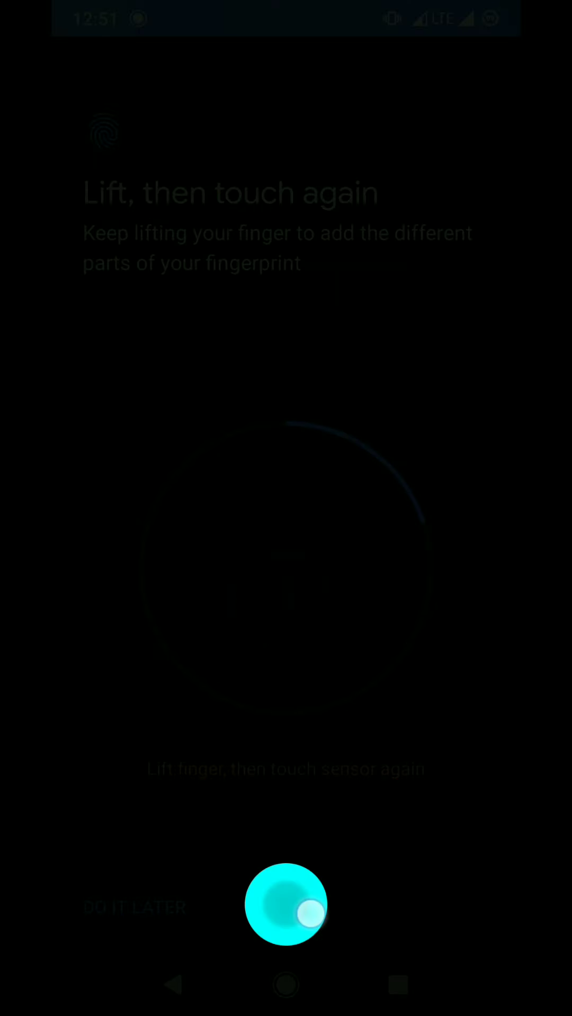
click(286, 906)
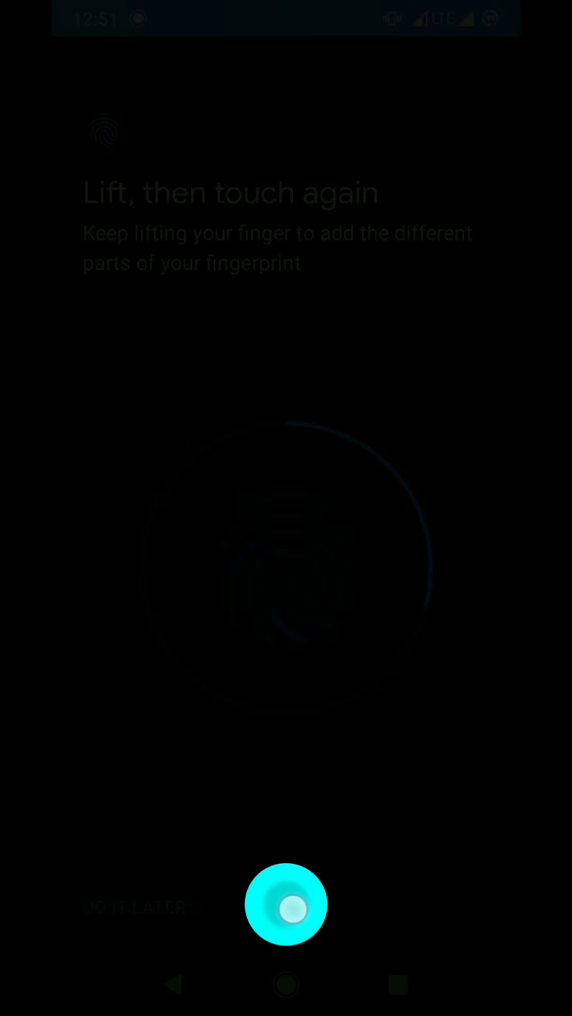
click(286, 905)
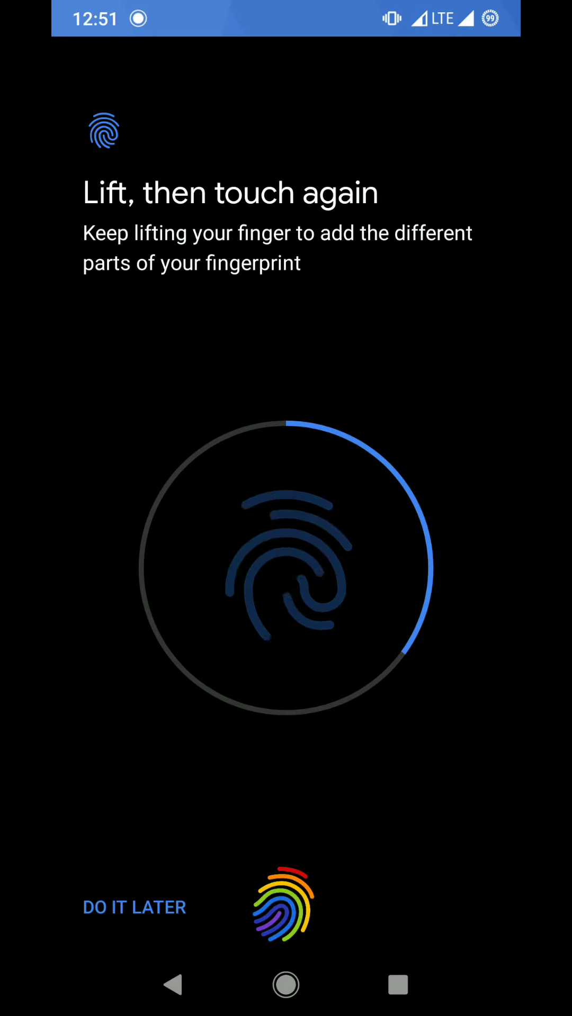
click(286, 906)
click(286, 905)
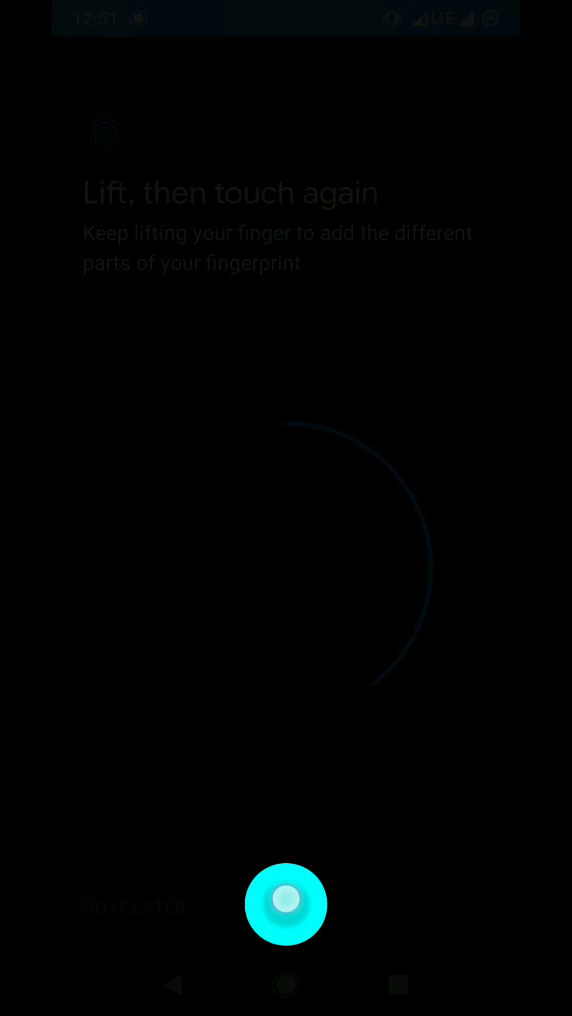
click(286, 905)
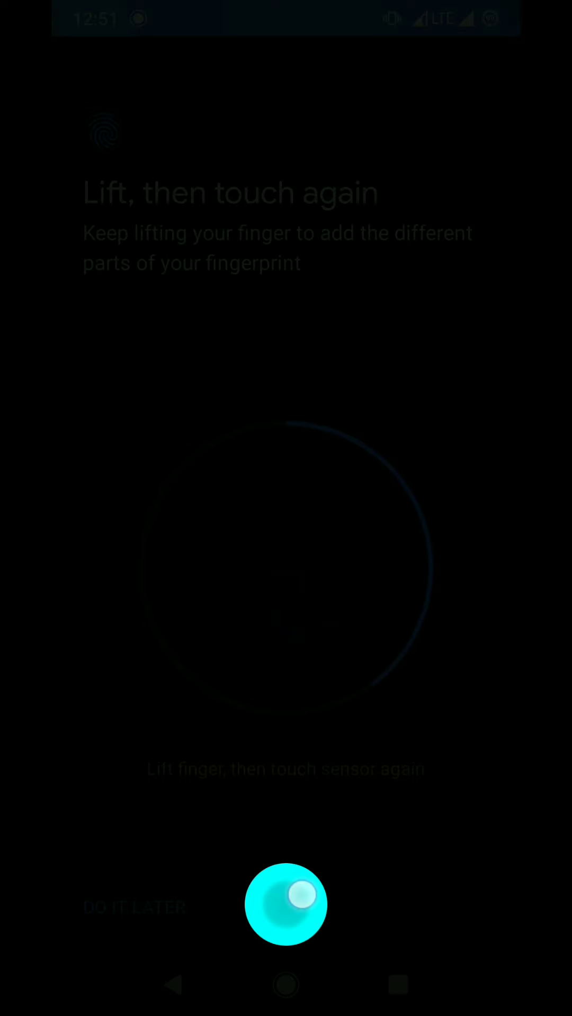
click(302, 907)
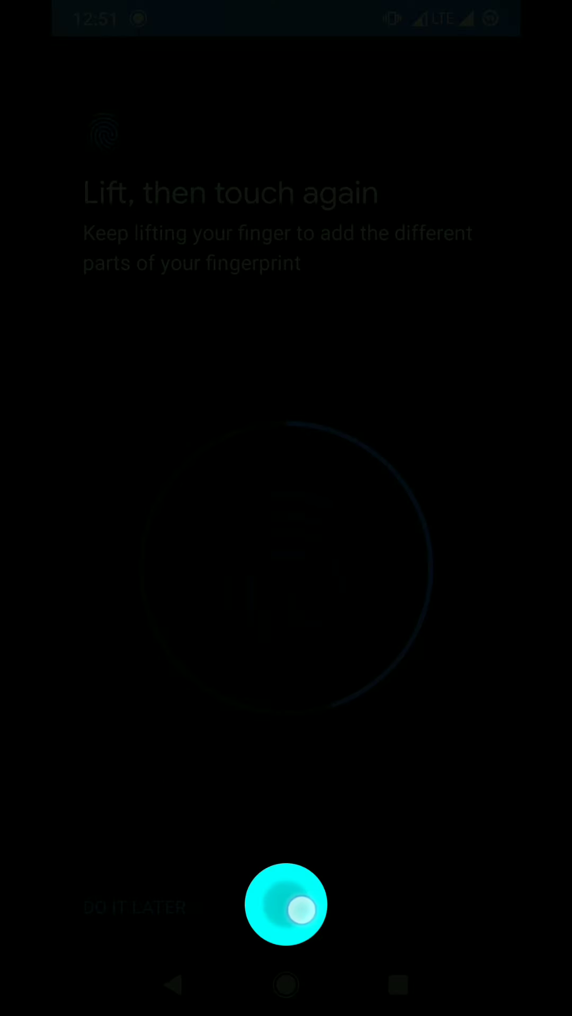
Keep scanning until the enrollment ring is completely blue.
click(285, 904)
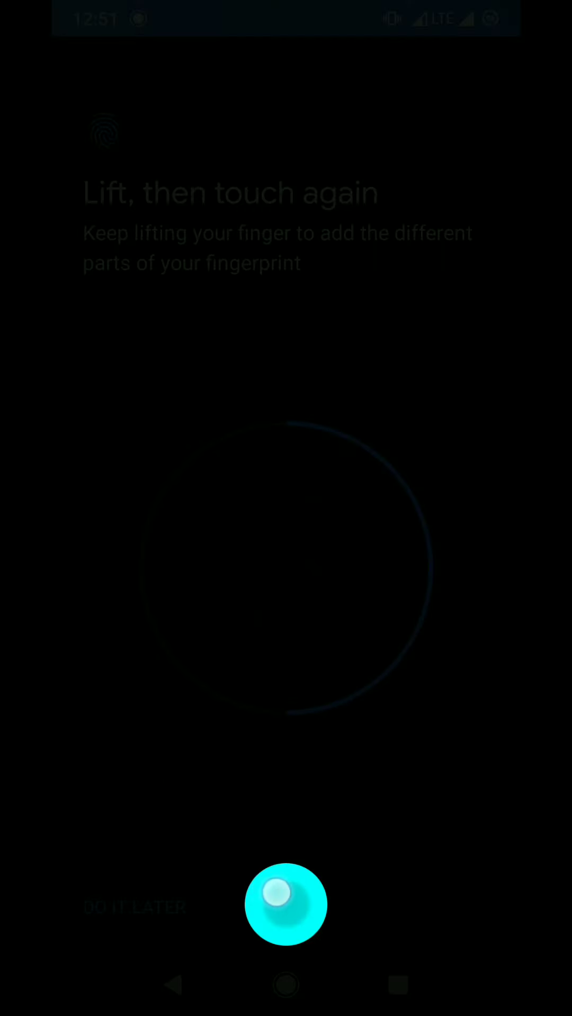
click(286, 905)
click(287, 908)
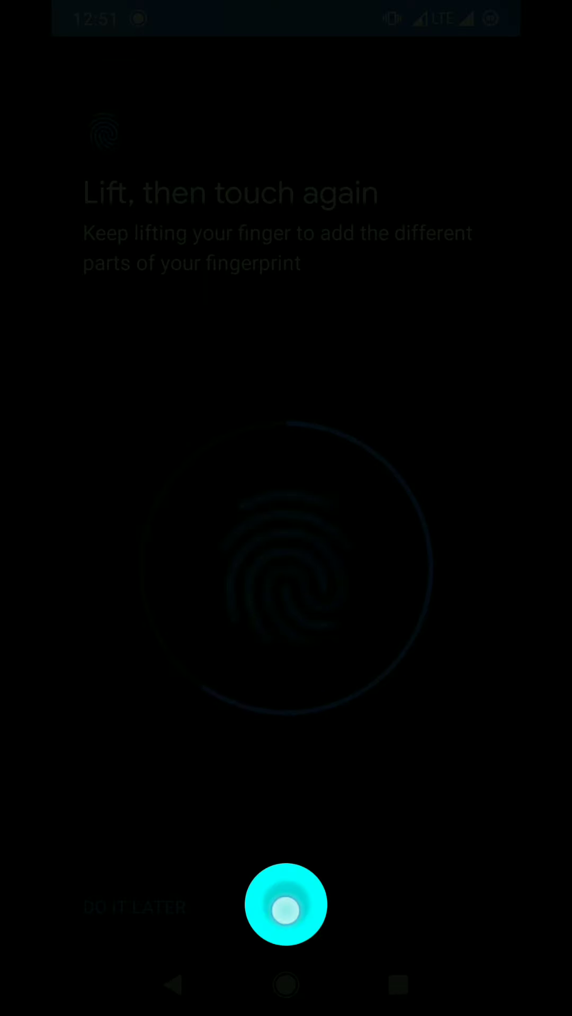
click(284, 907)
click(283, 913)
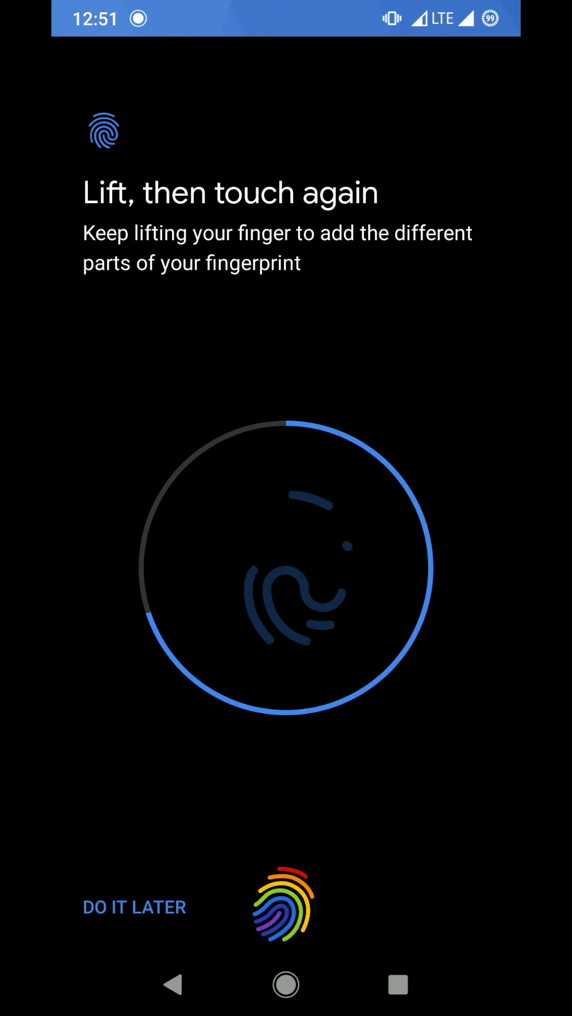
click(315, 908)
click(292, 908)
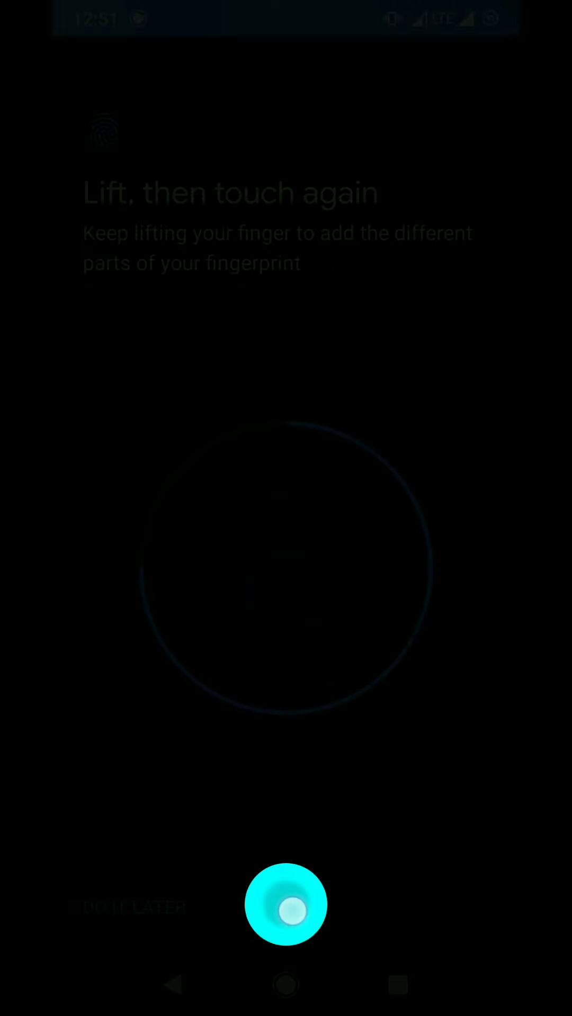
click(275, 916)
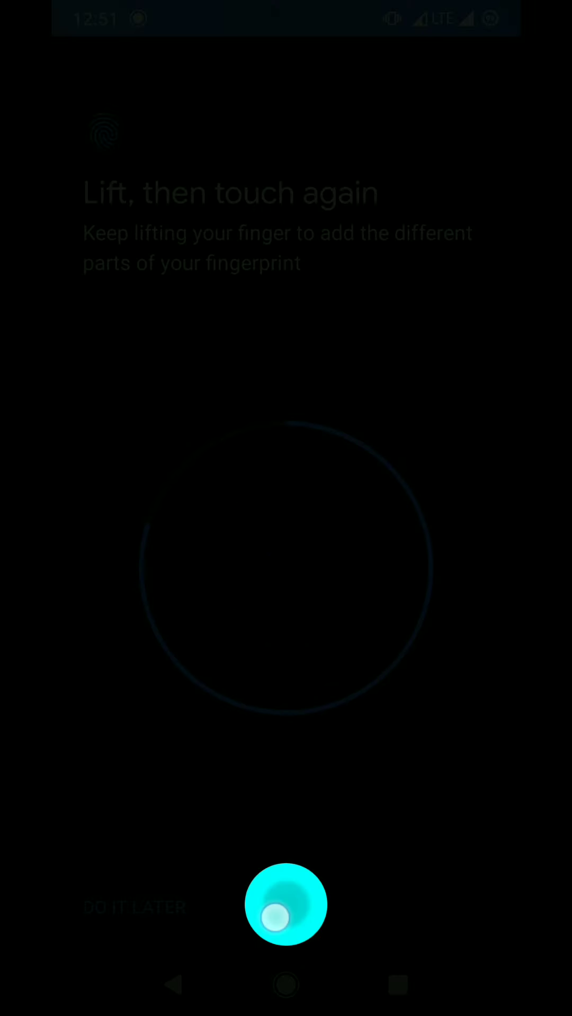
click(303, 900)
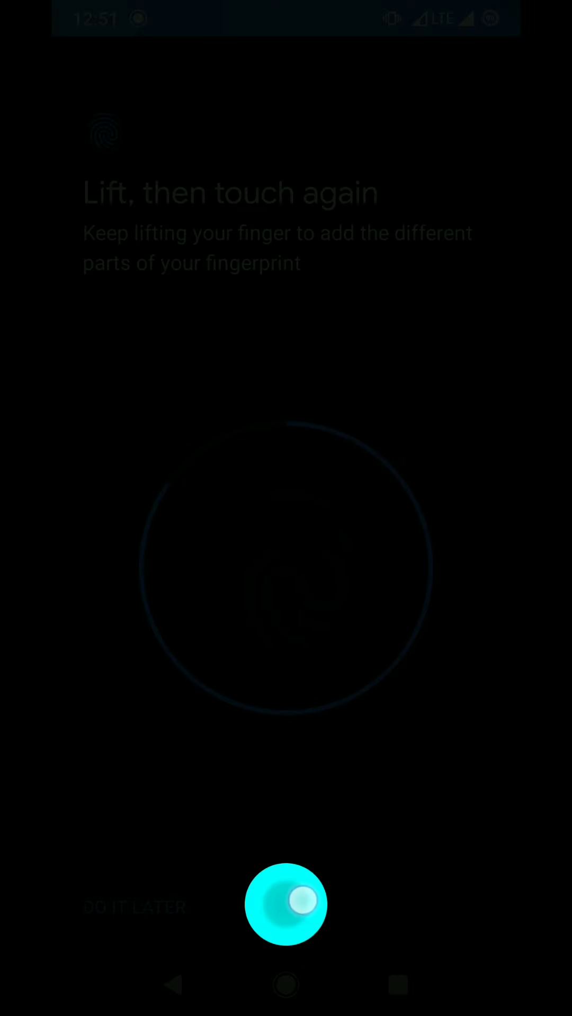
click(275, 908)
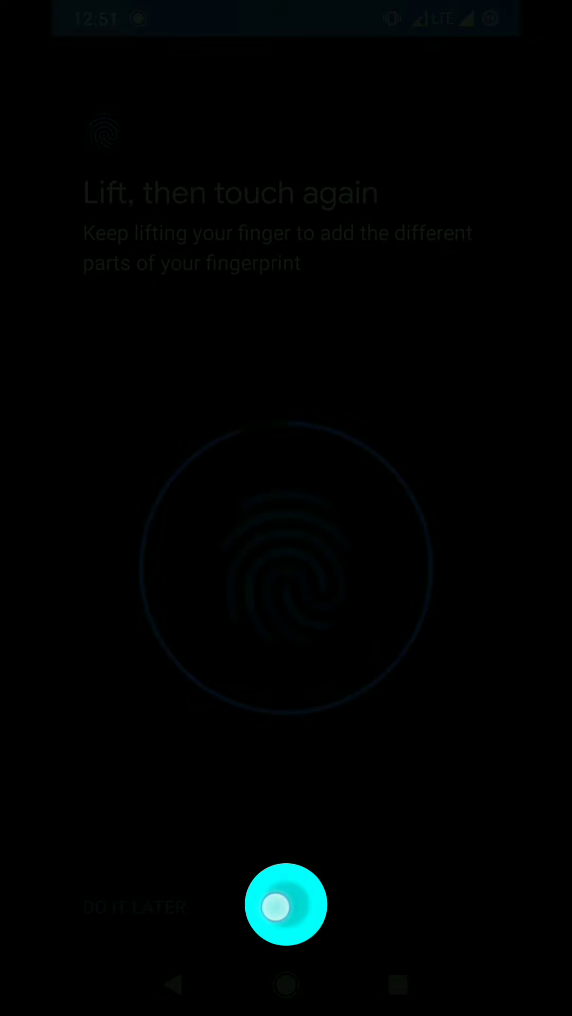
click(288, 902)
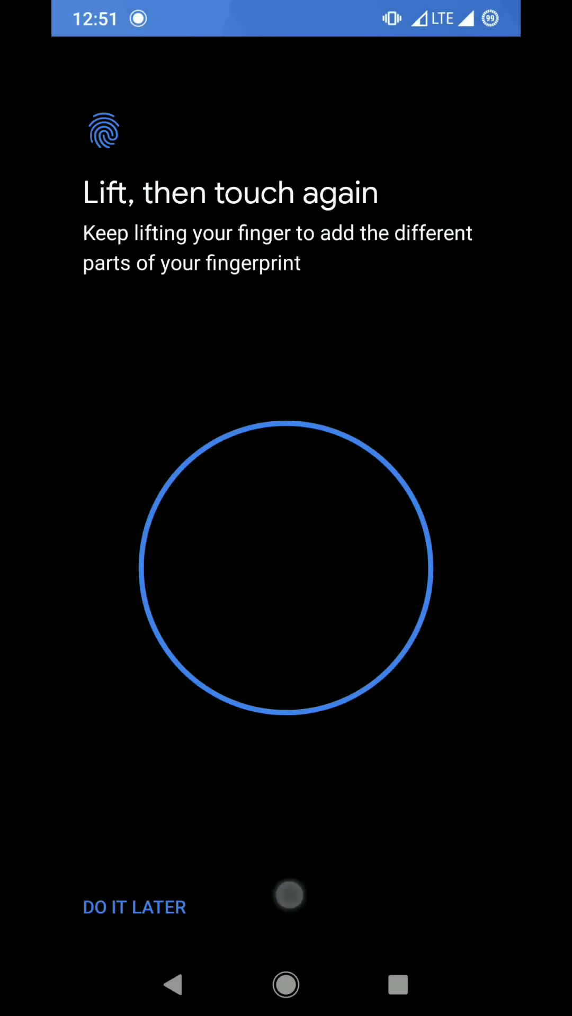
Finish enrollment so the fingerprint list shows Finger 1, 2 and 3.
click(435, 903)
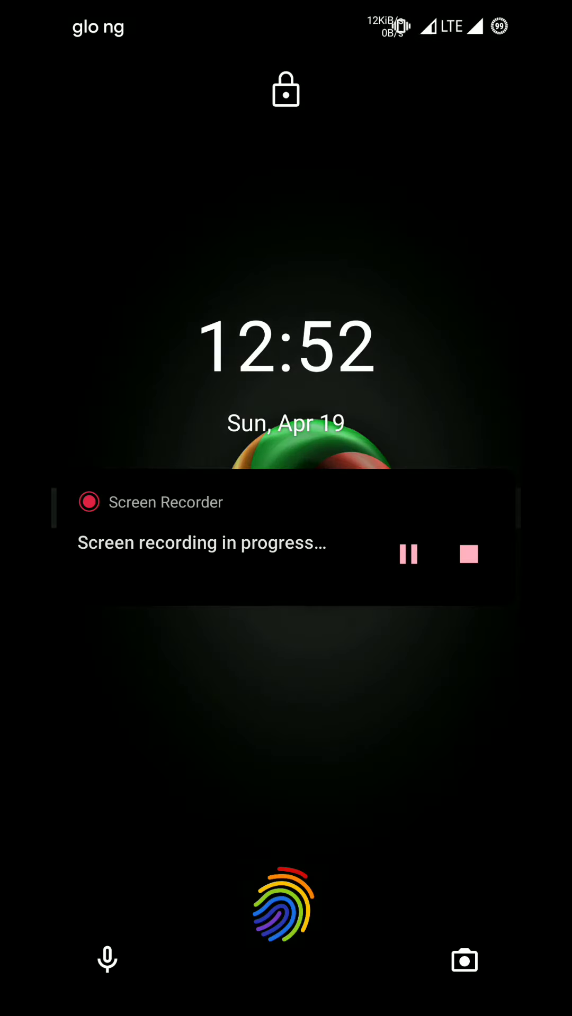
click(283, 905)
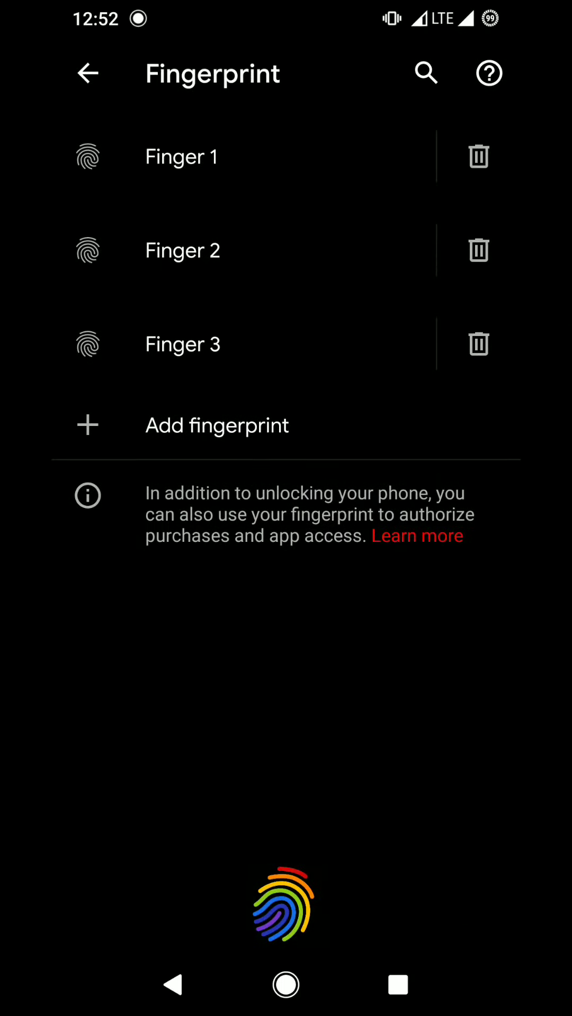
click(284, 902)
Go home, lock the phone with the power key, then unlock by fingerprint.
click(285, 984)
key(XF86PowerOff)
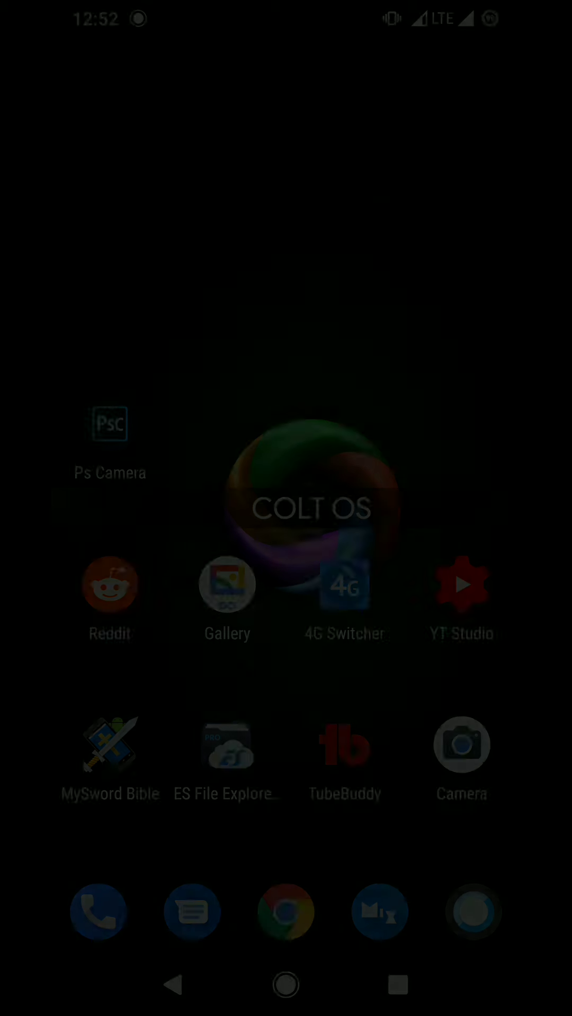
key(XF86PowerOff)
click(284, 902)
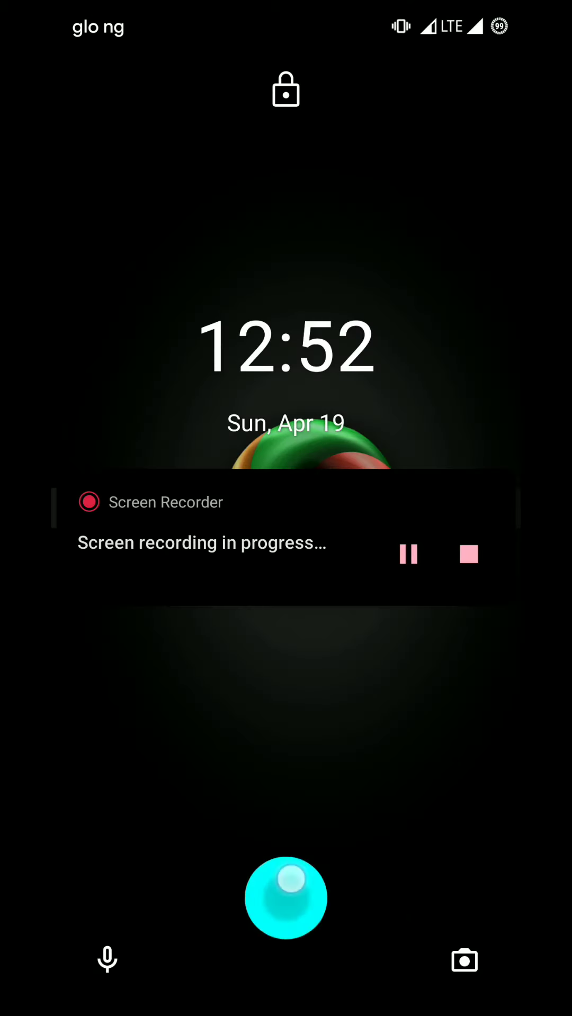